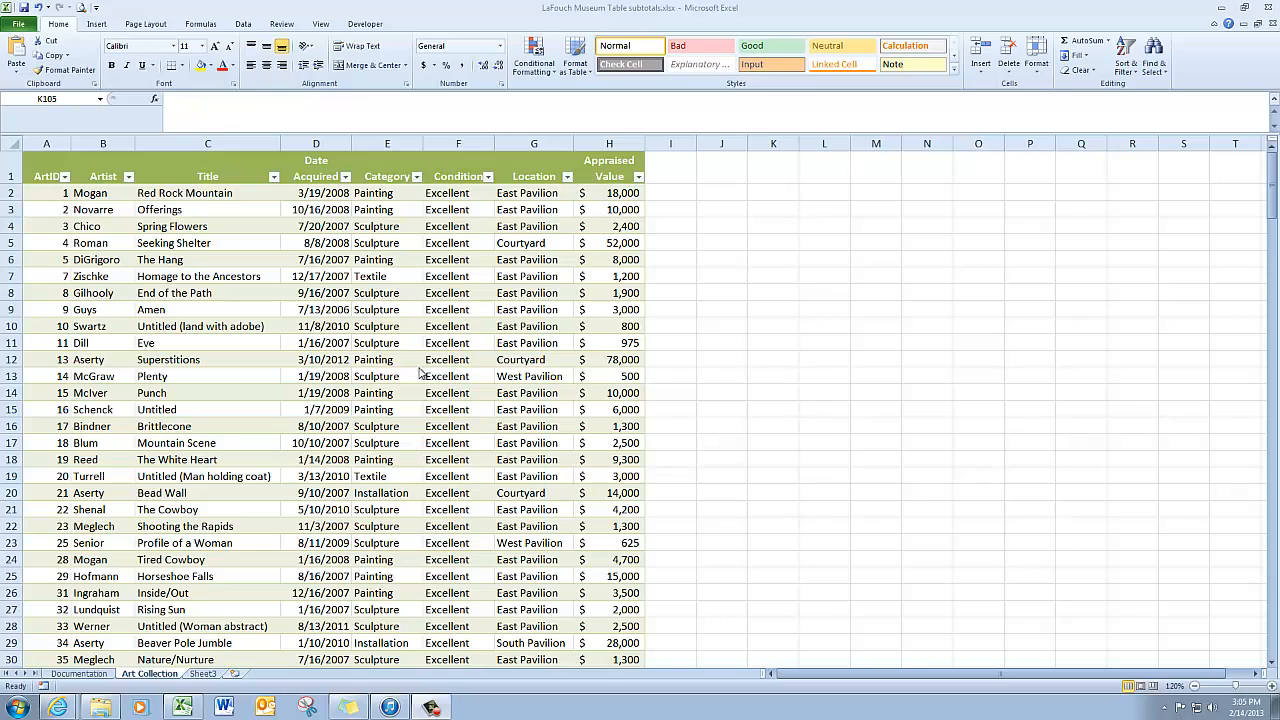
Sort the art collection table by Category from A to Z.
left_click(418, 178)
left_click(418, 178)
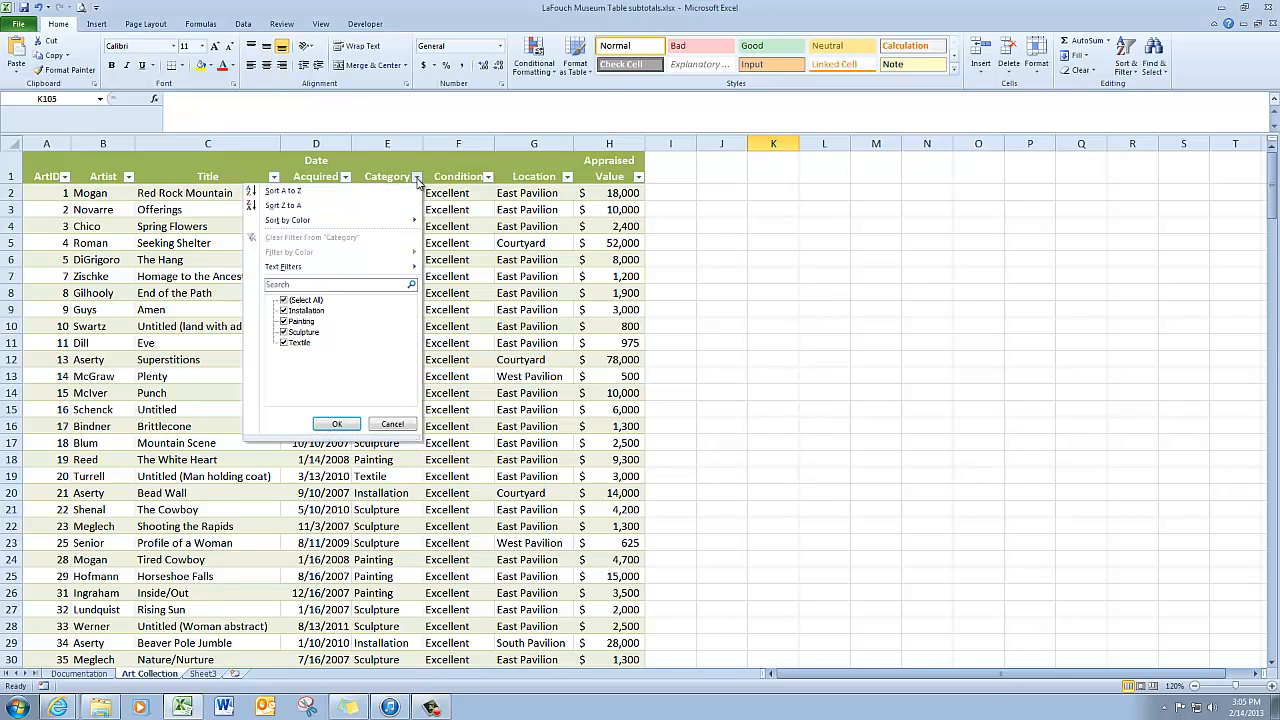
left_click(351, 194)
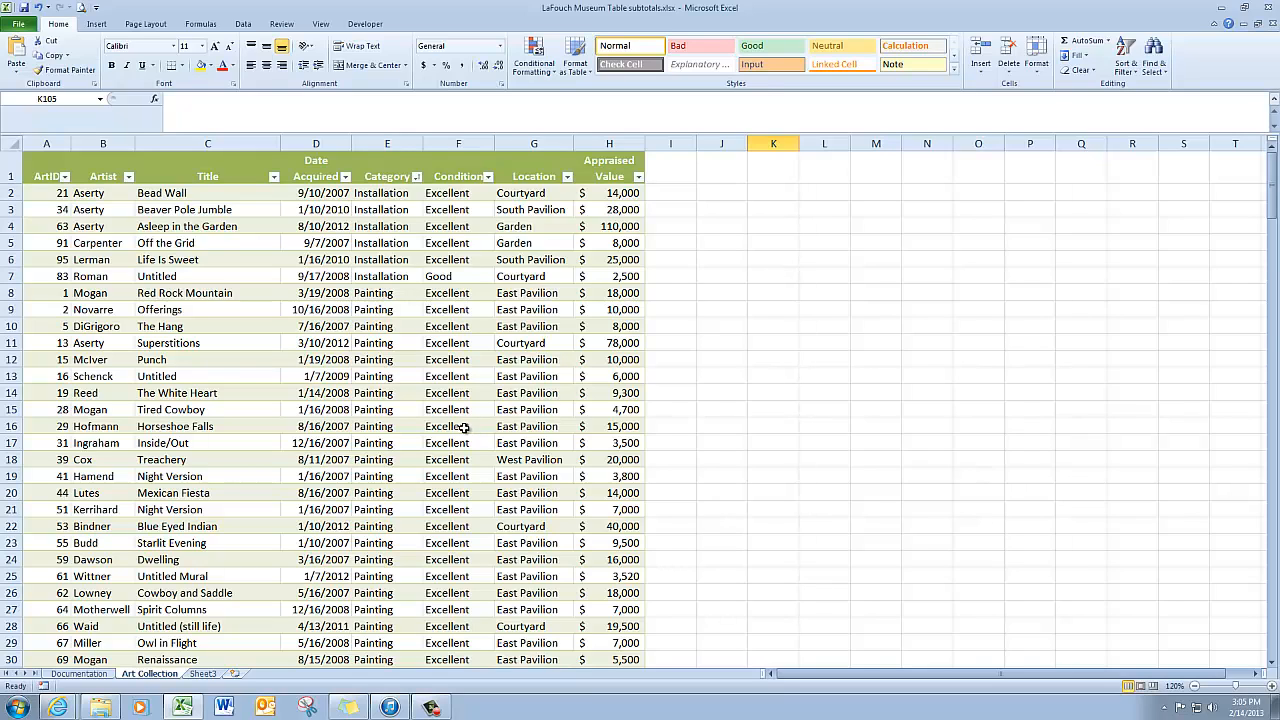
Convert the art collection table to a normal range.
left_click(358, 411)
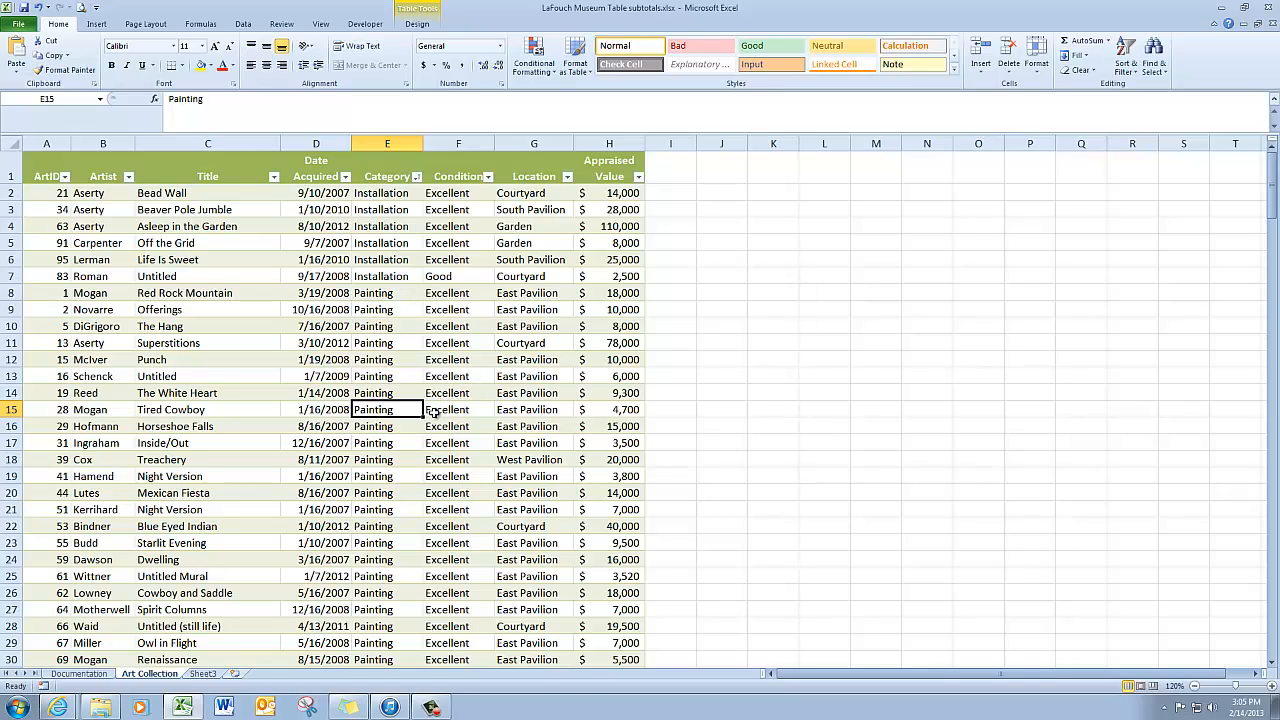
left_click(420, 24)
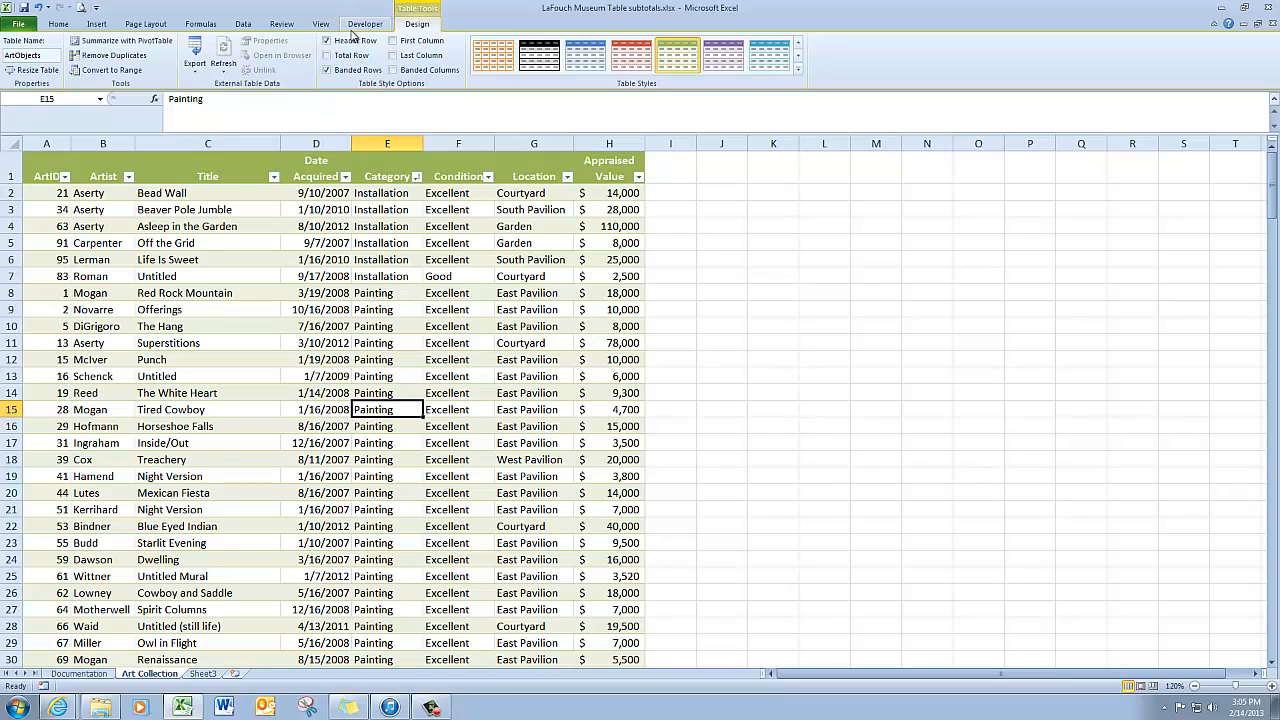
left_click(128, 76)
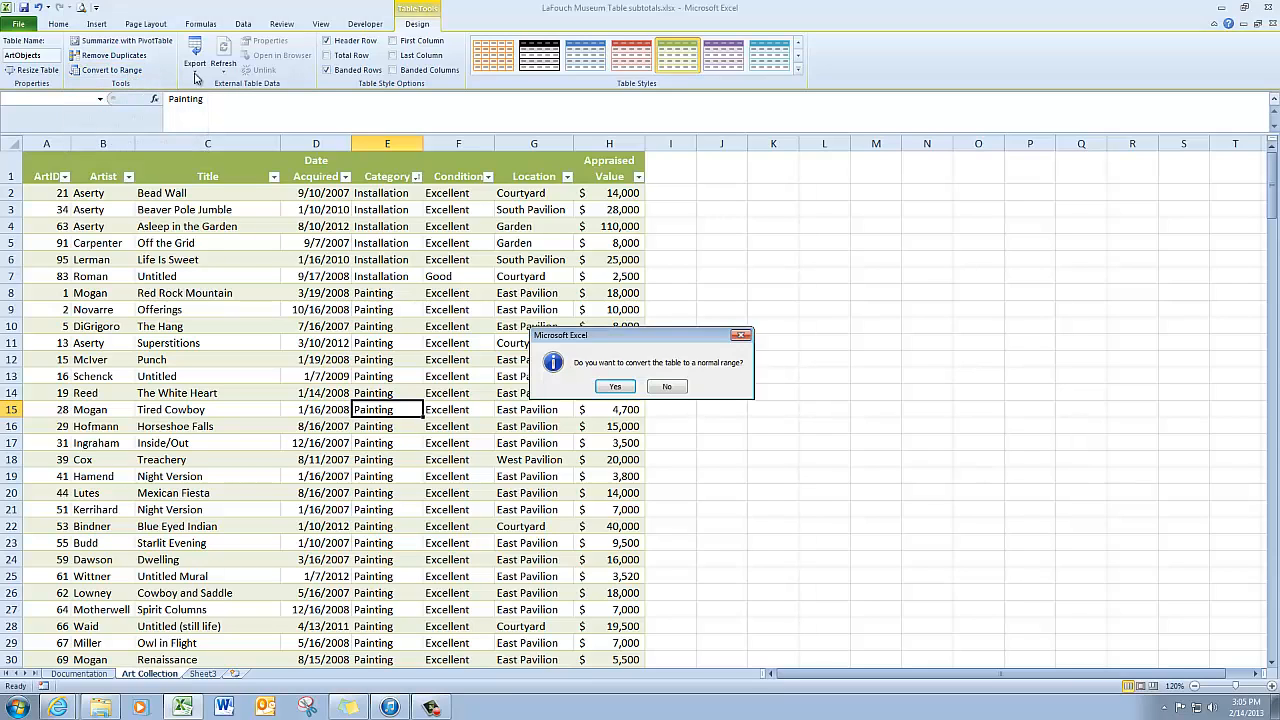
left_click(614, 389)
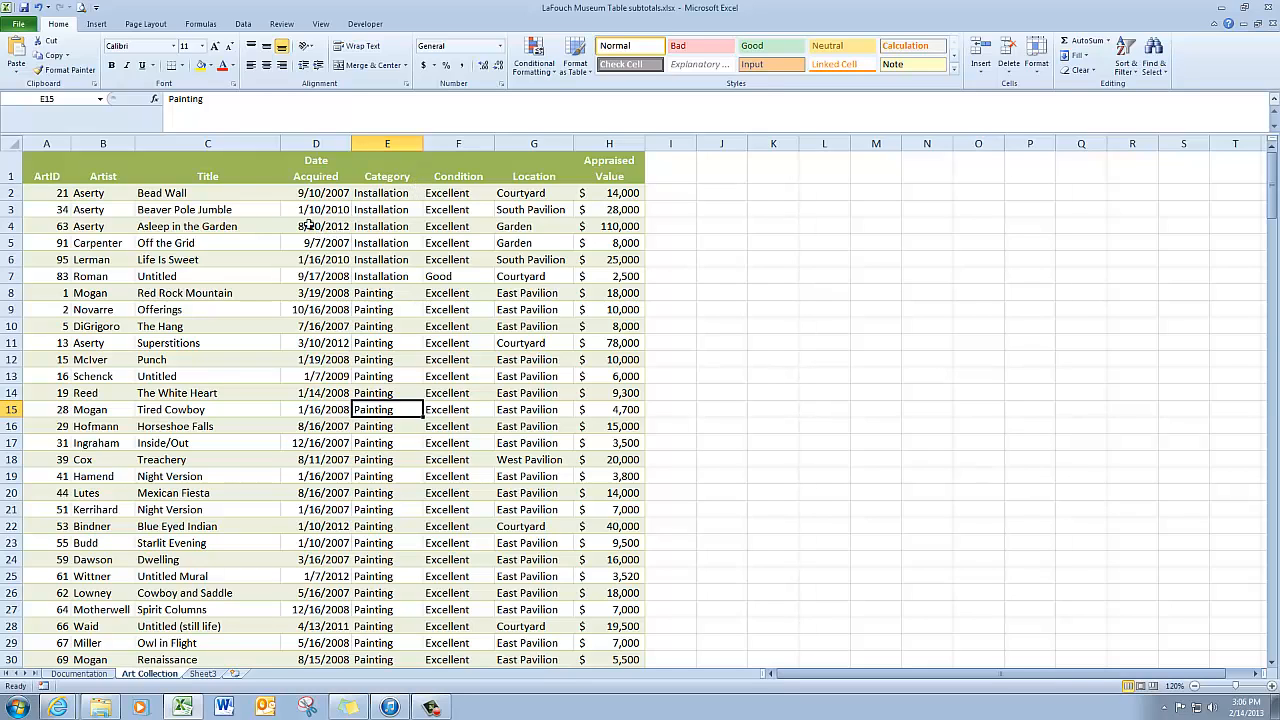
Add subtotals to the art list that sum Appraised Value at each change in Category, with the summary below the data.
left_click(242, 24)
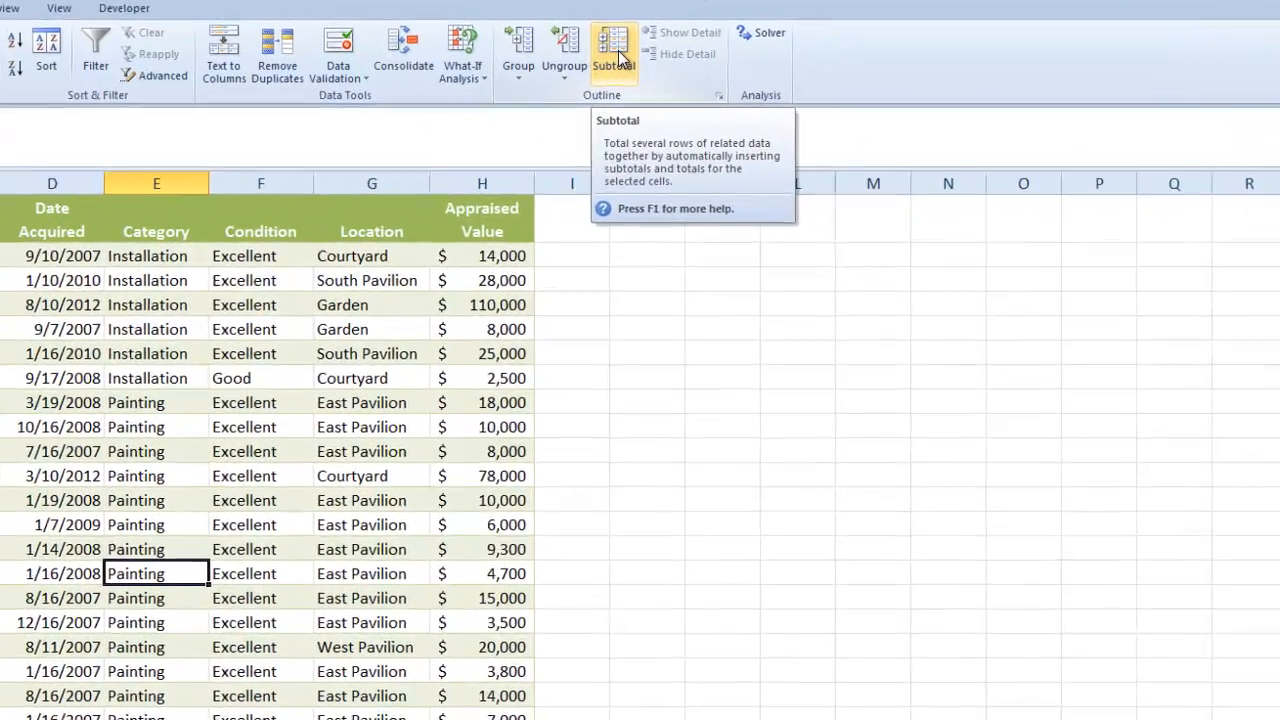
left_click(700, 55)
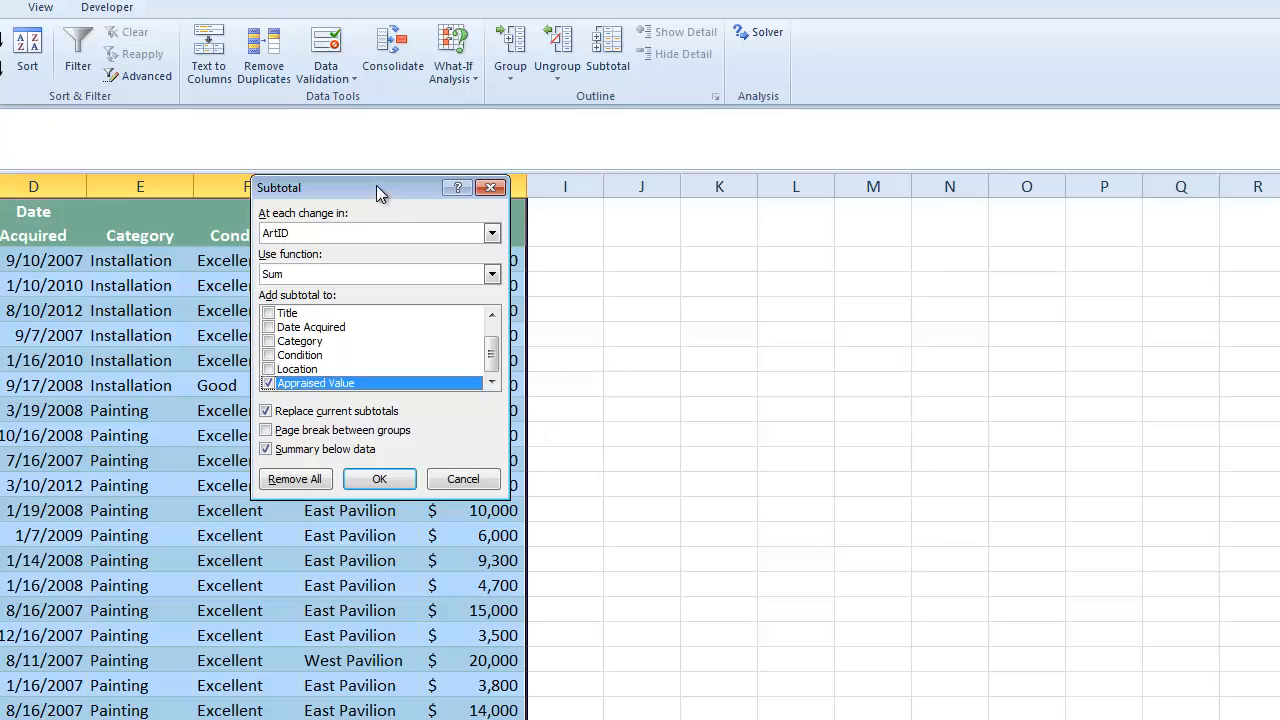
left_click_drag(377, 188, 672, 226)
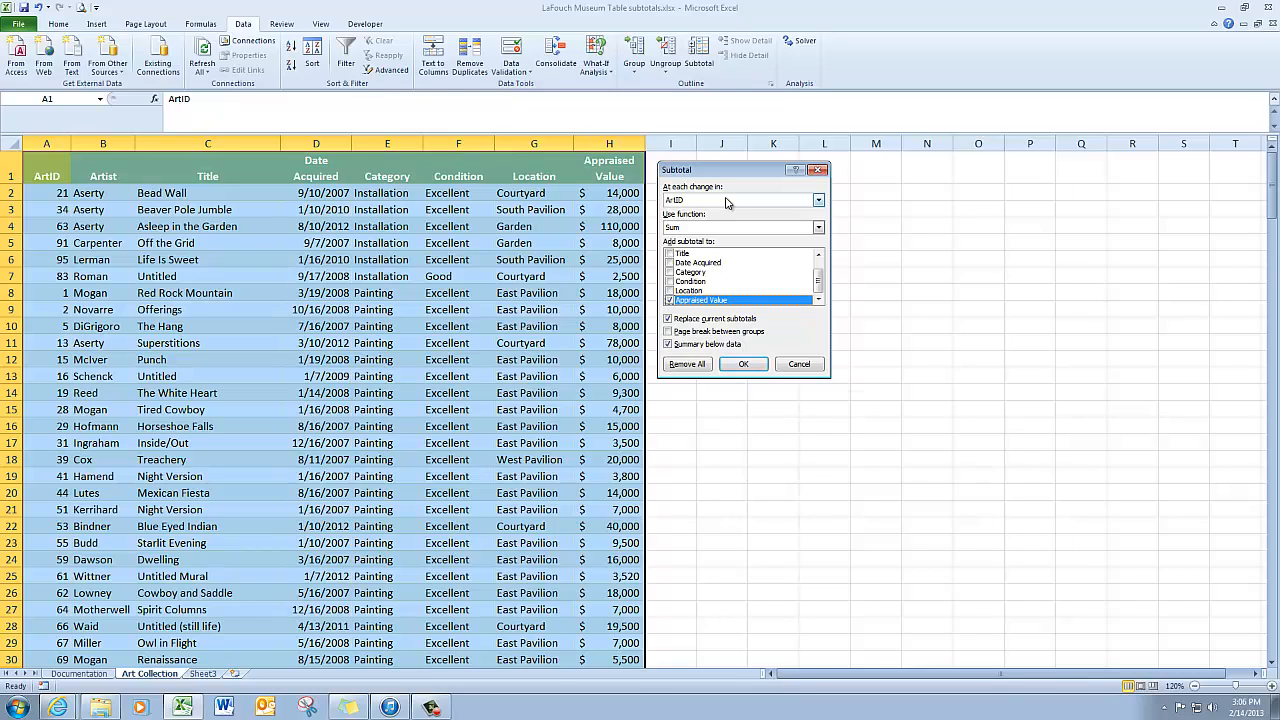
left_click(818, 200)
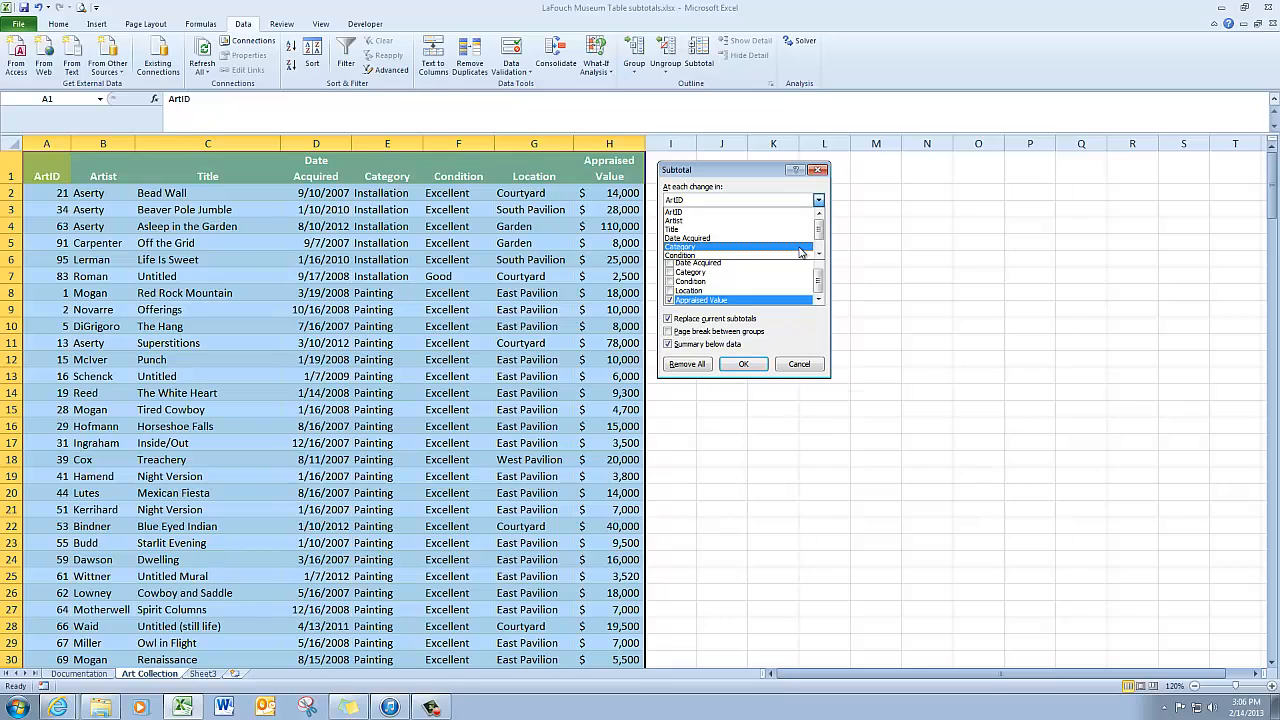
left_click(800, 247)
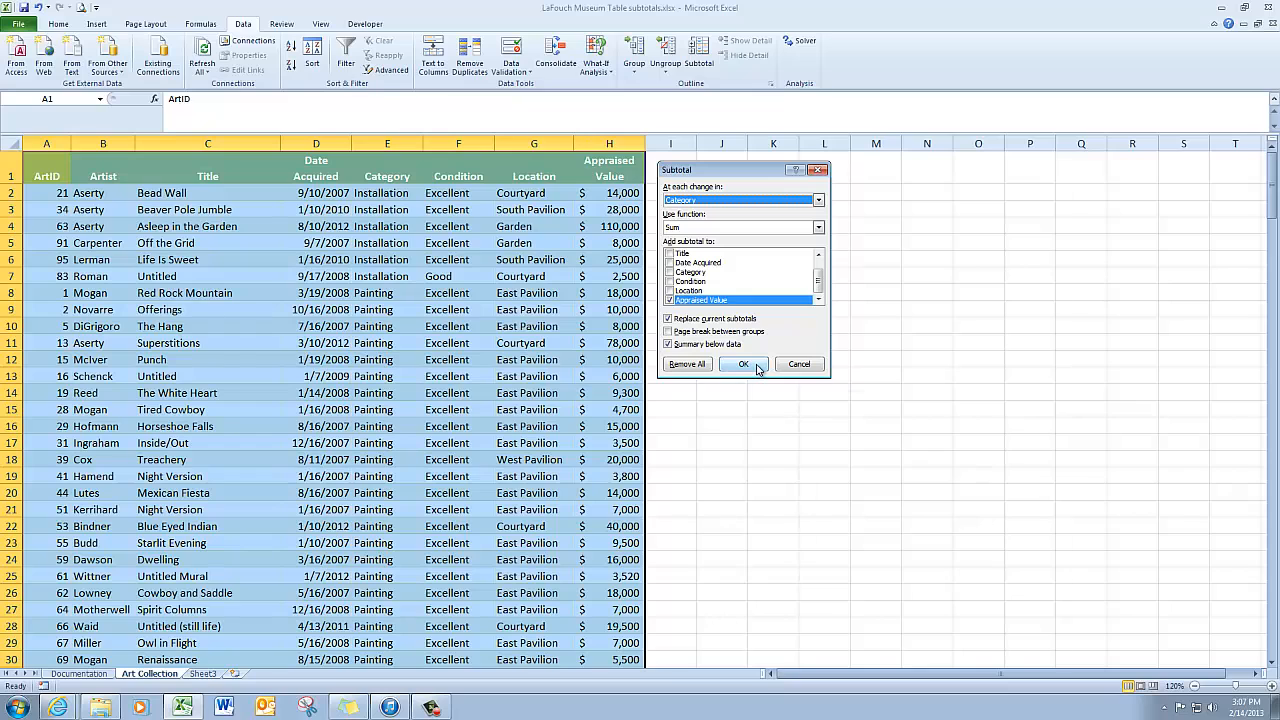
left_click(744, 364)
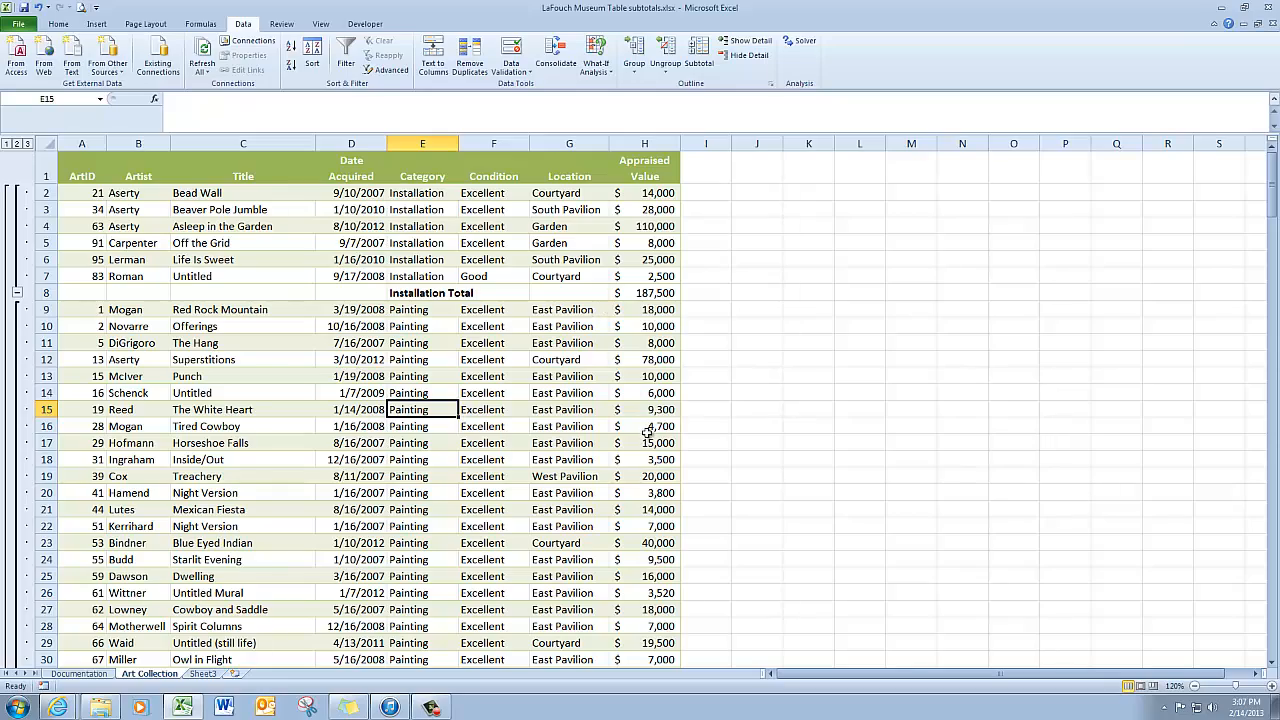
Examine the subtotal row beneath each category and the grand total at the end of the art list.
scroll(647, 432, "down", 12)
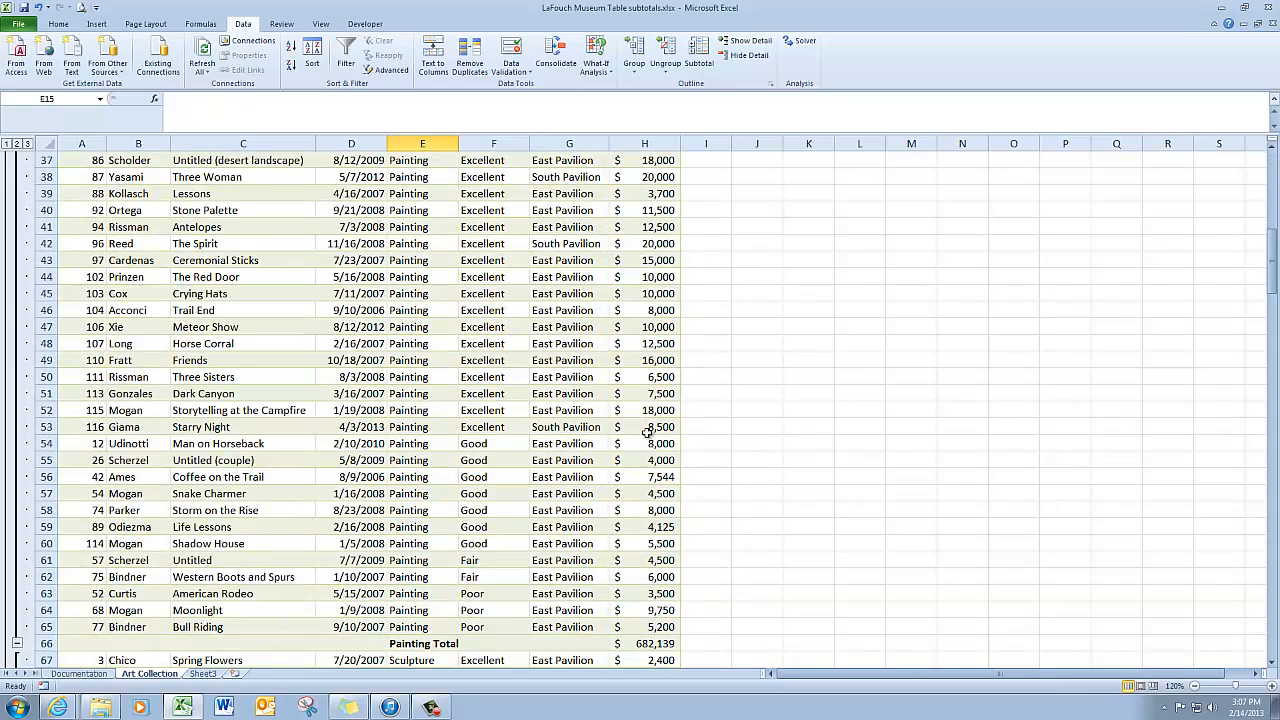
scroll(647, 432, "down", 3)
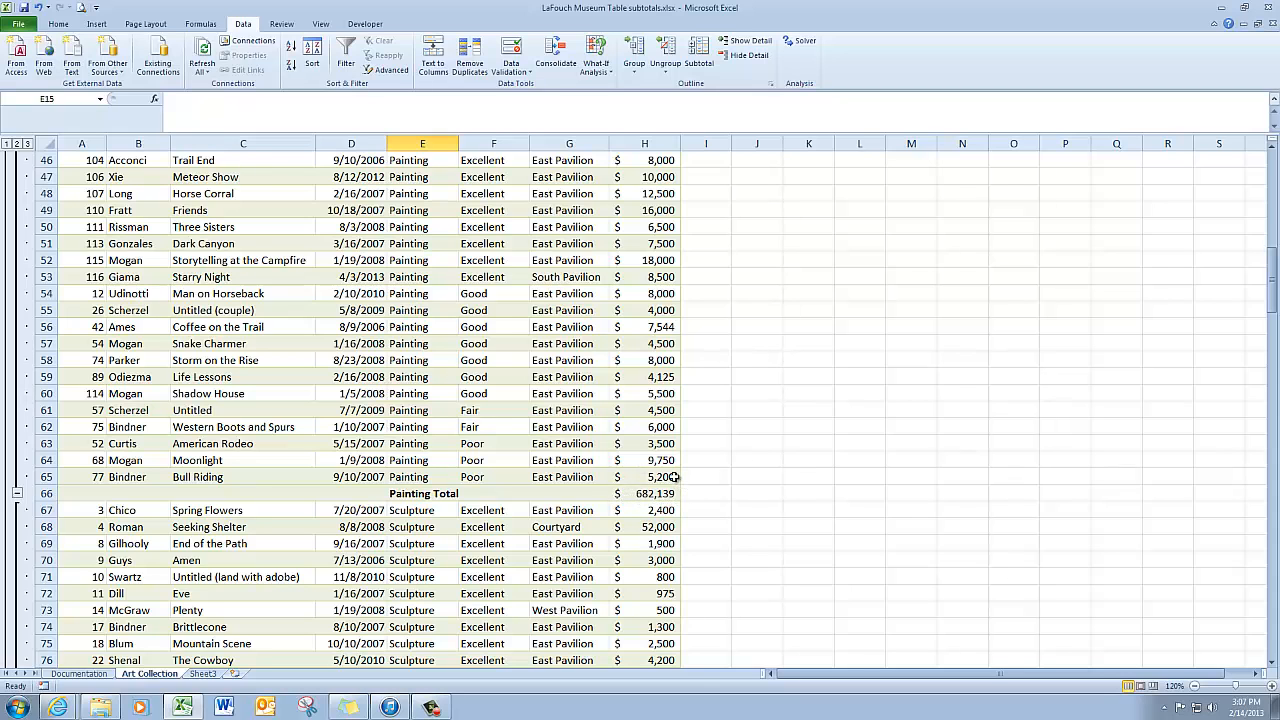
scroll(675, 477, "down", 6)
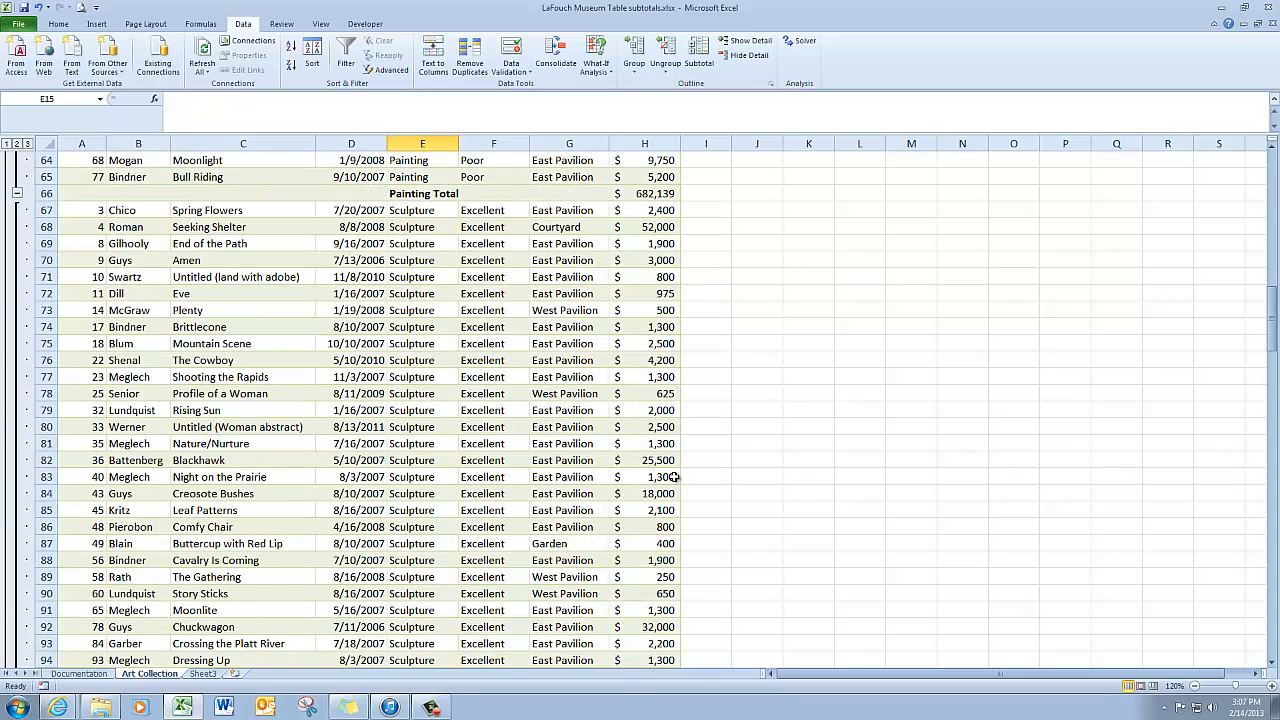
scroll(675, 477, "down", 6)
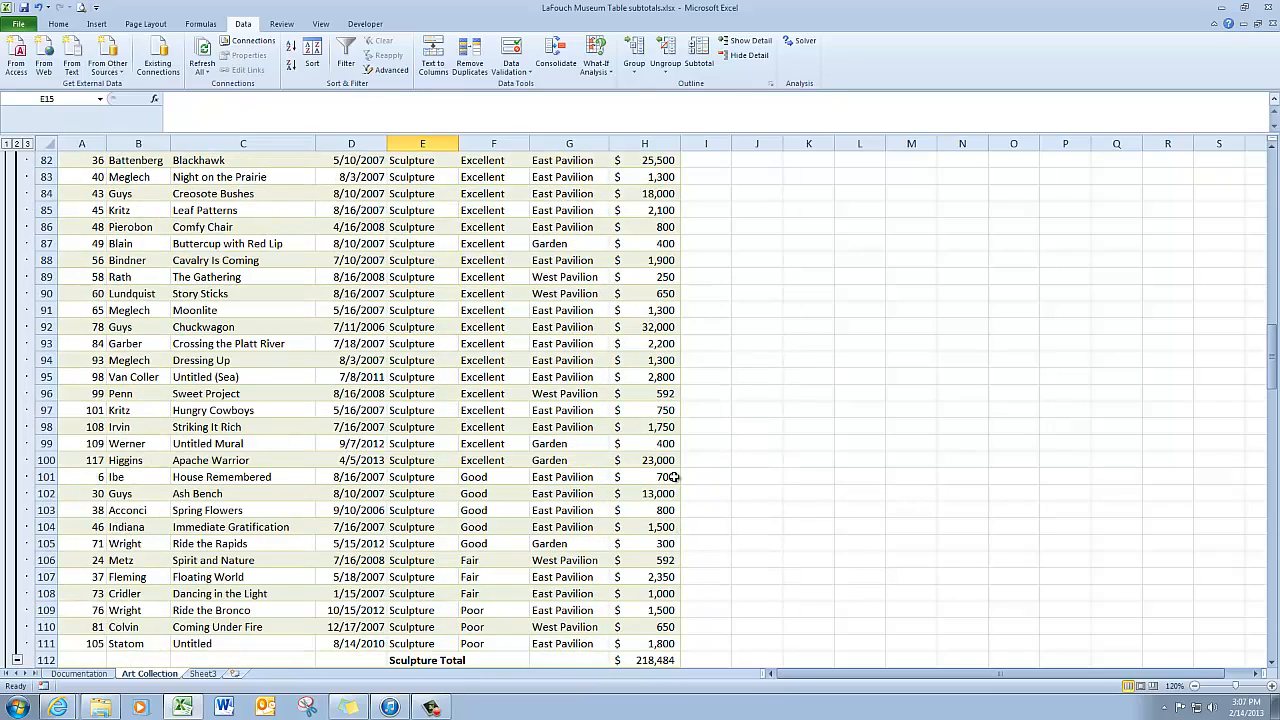
scroll(675, 477, "down", 4)
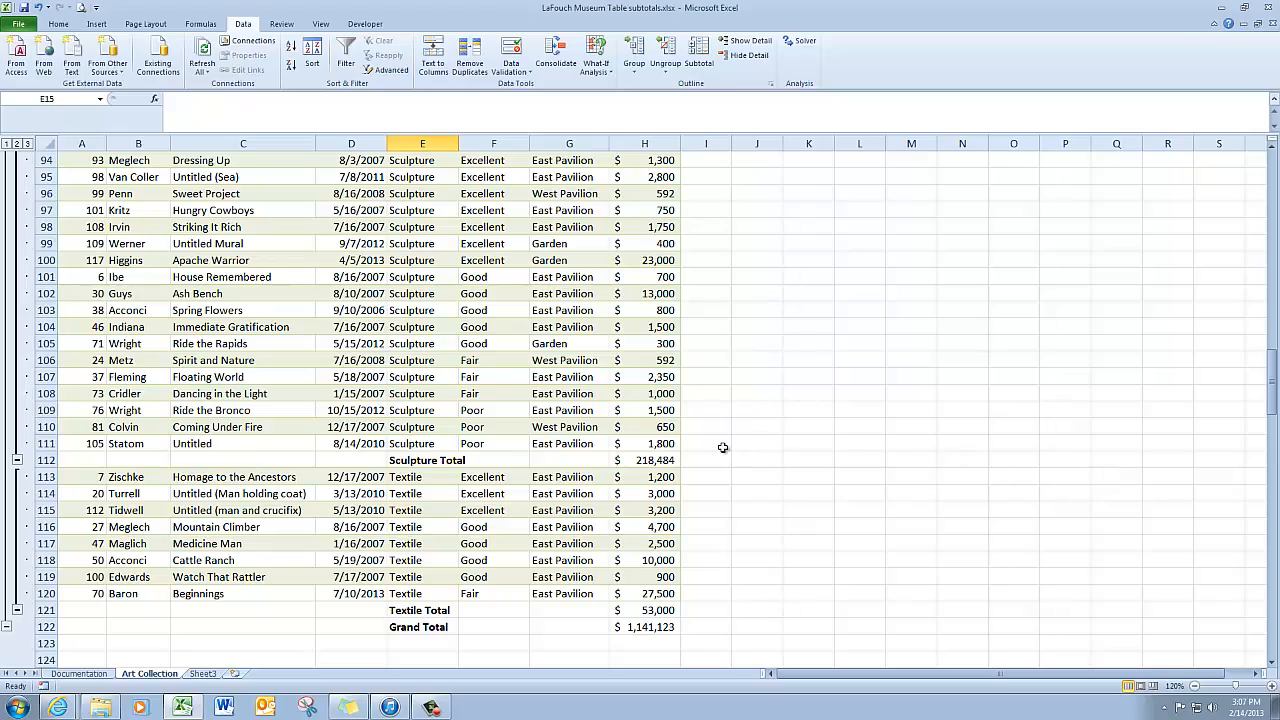
scroll(723, 446, "up", 10)
scroll(723, 446, "up", 20)
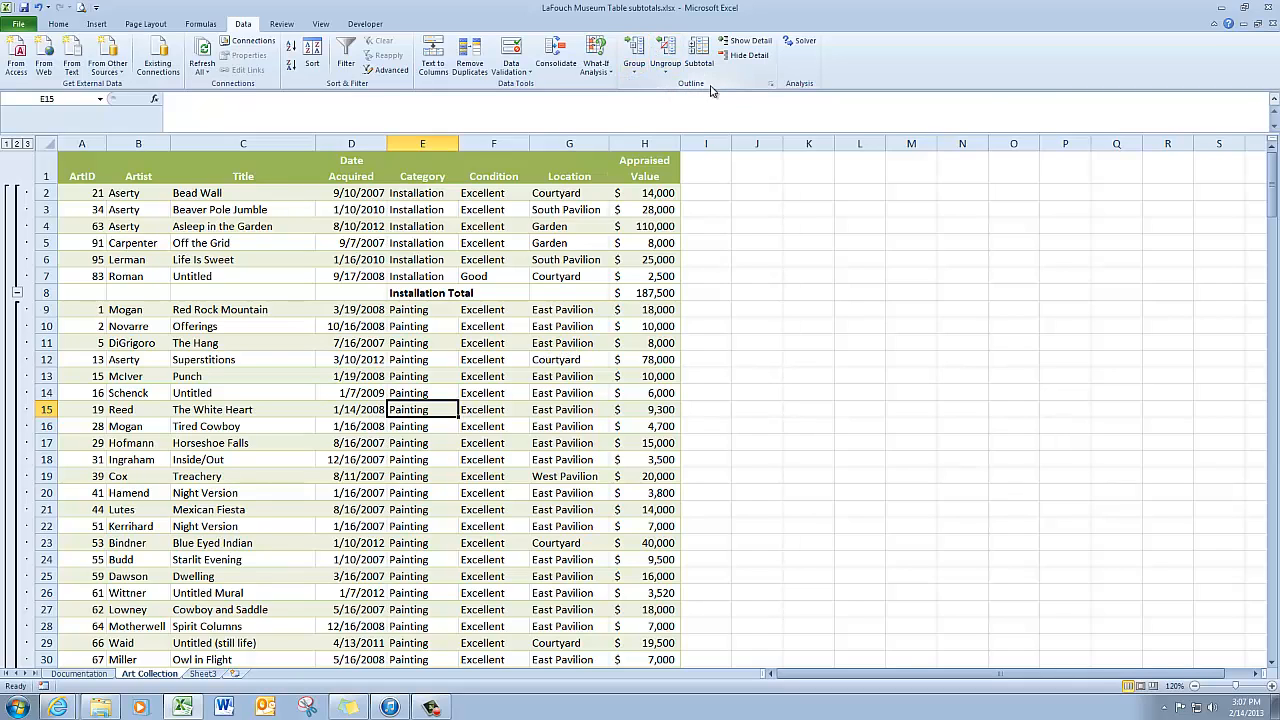
Compare the outline views showing category totals, only the grand total, and all rows, finishing with full detail.
left_click(17, 145)
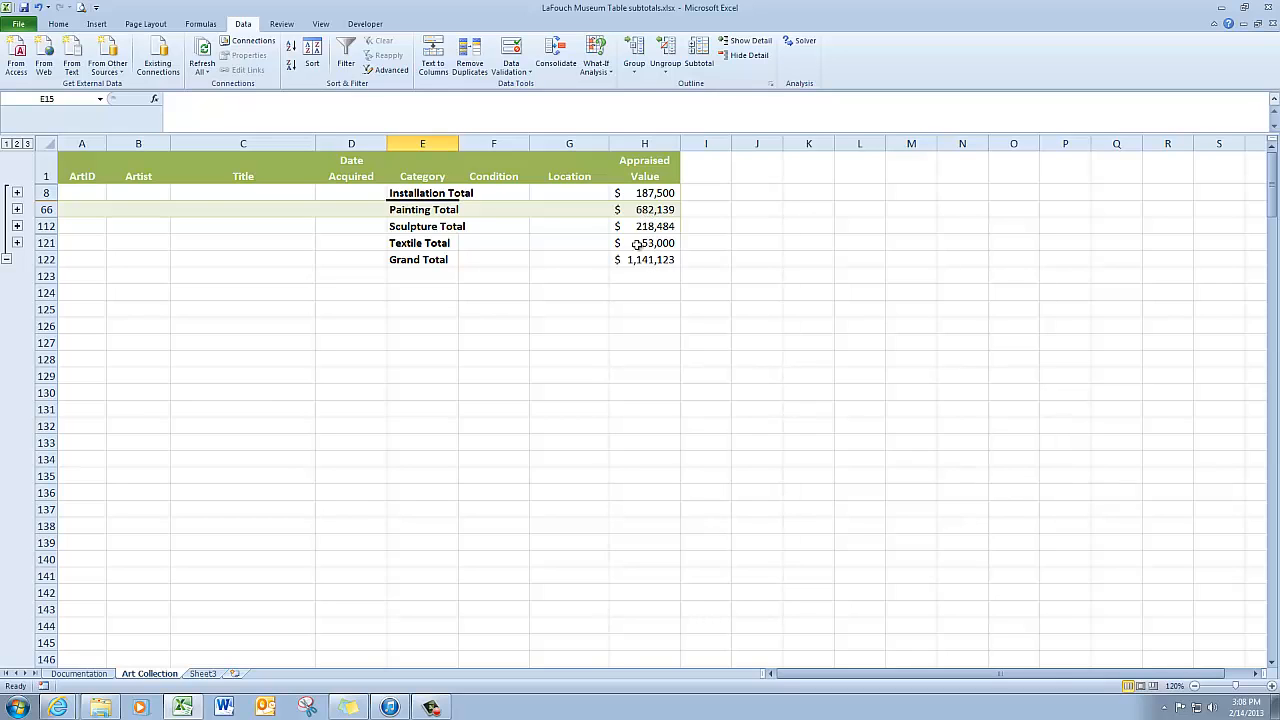
left_click(7, 144)
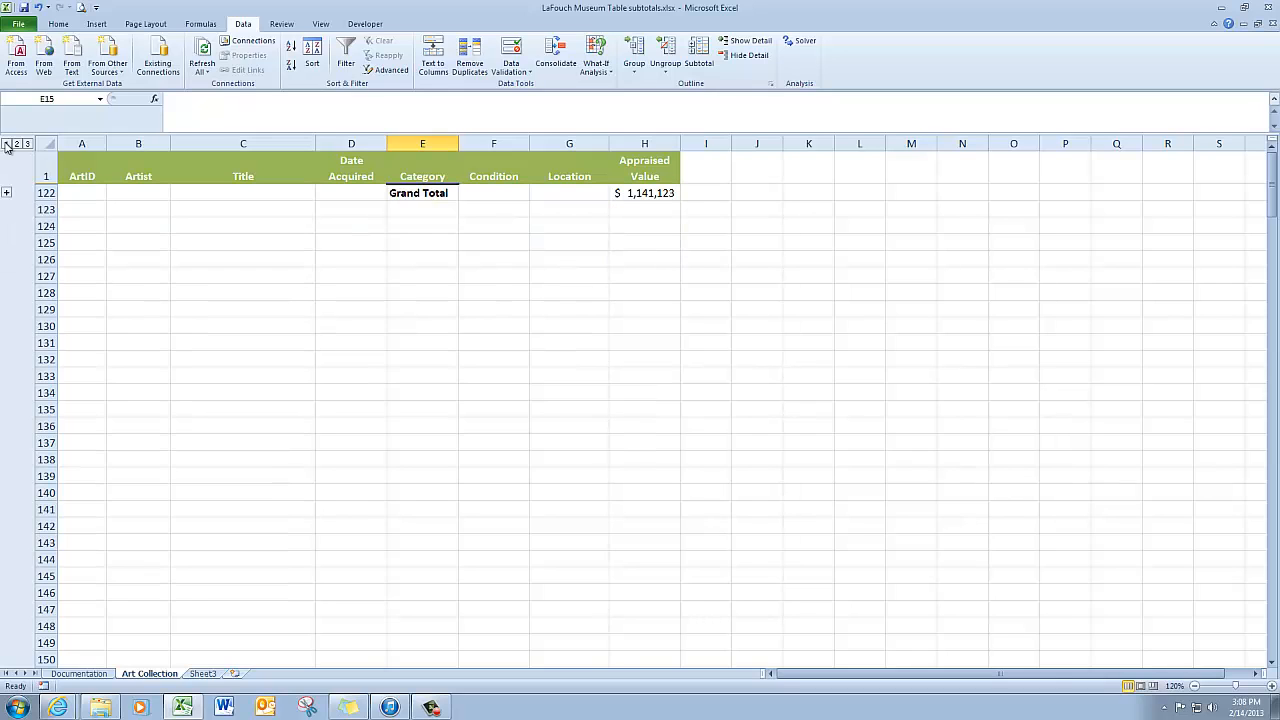
left_click(28, 145)
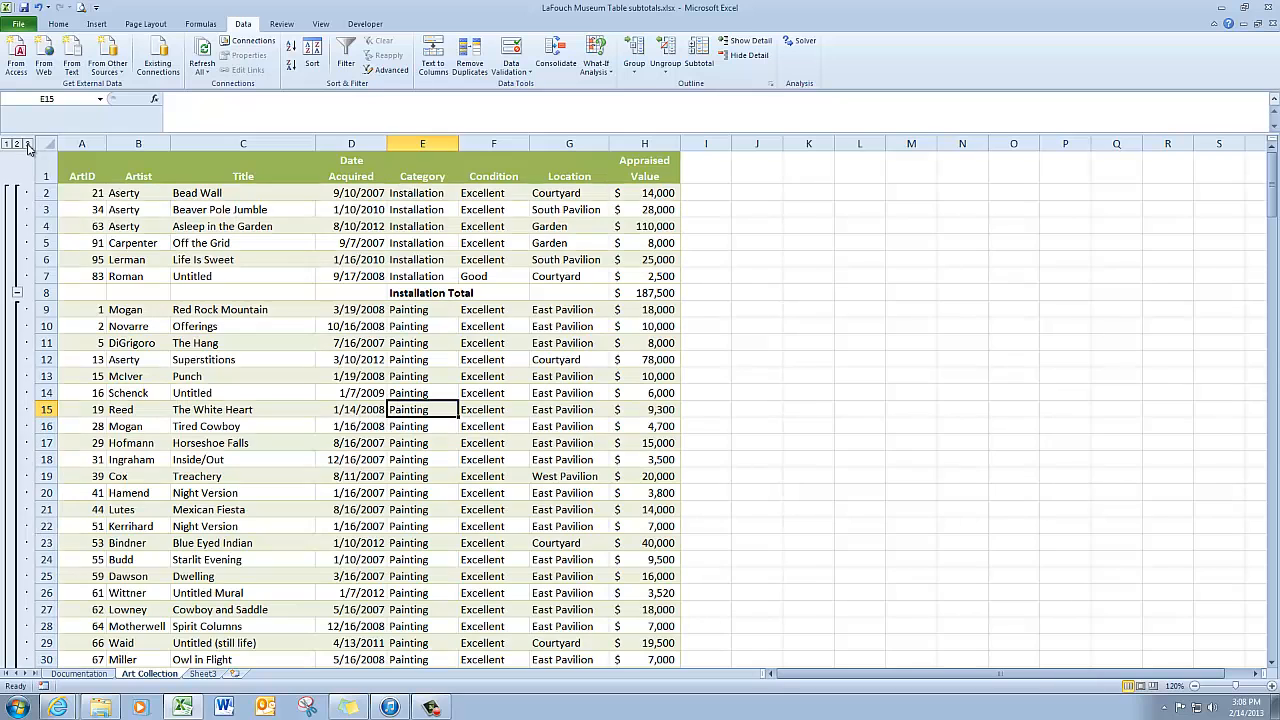
left_click(8, 144)
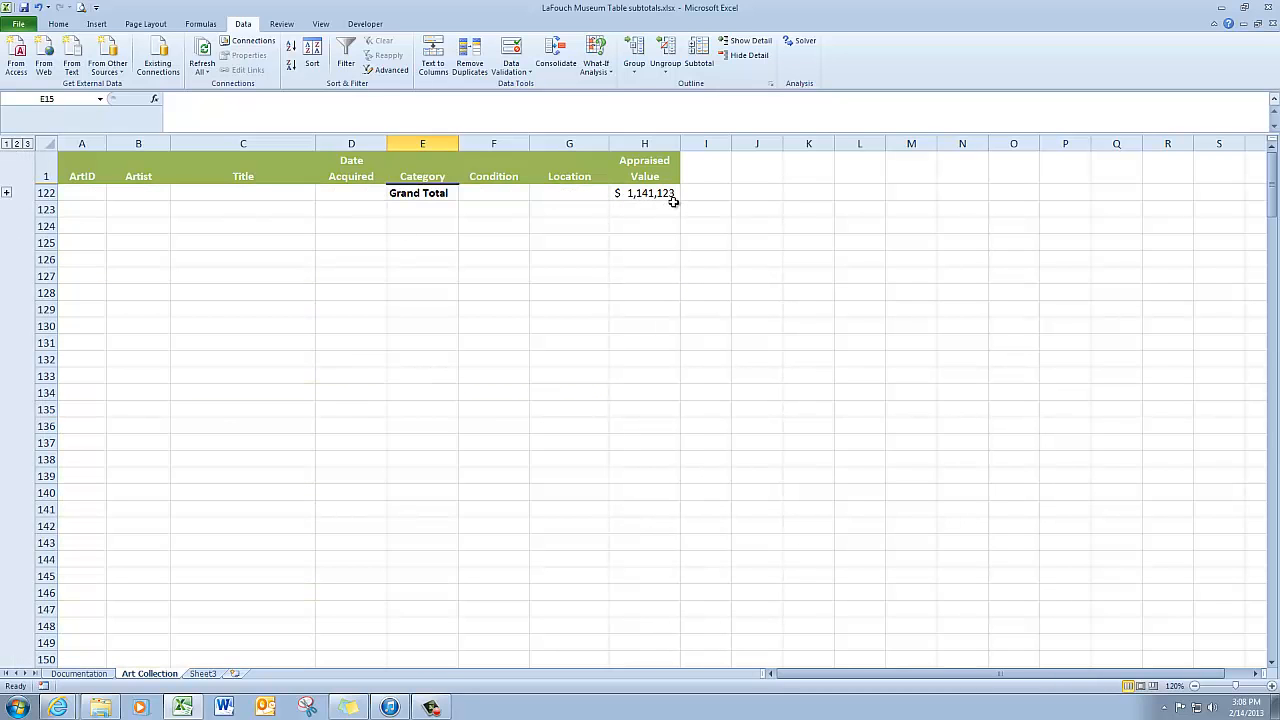
left_click(27, 144)
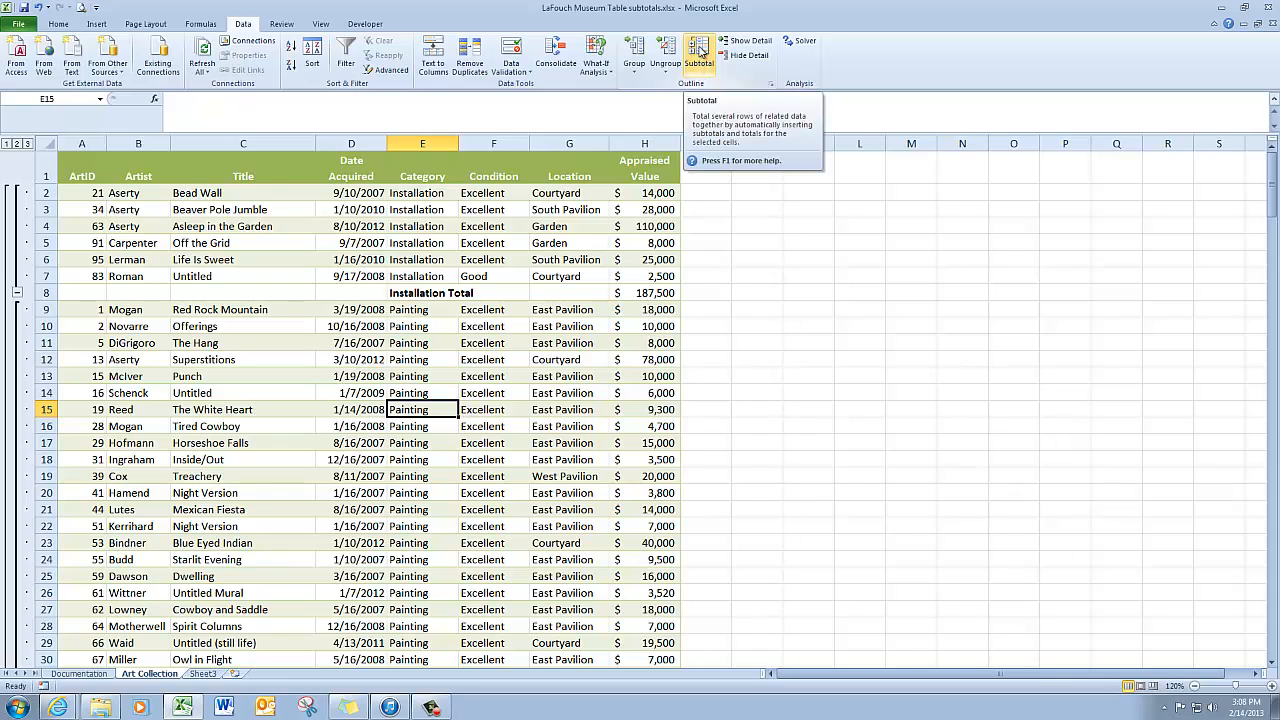
Remove all subtotals from the art list and turn the range back into a table with headers.
left_click(700, 50)
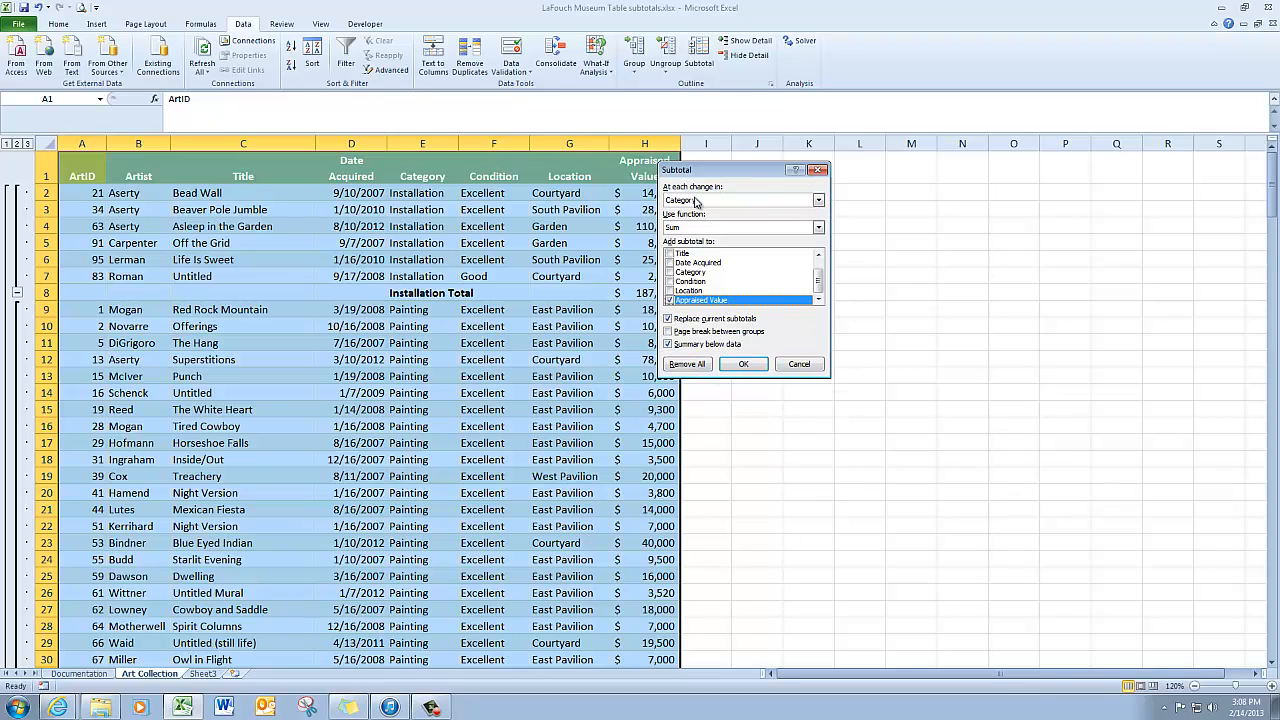
left_click(686, 364)
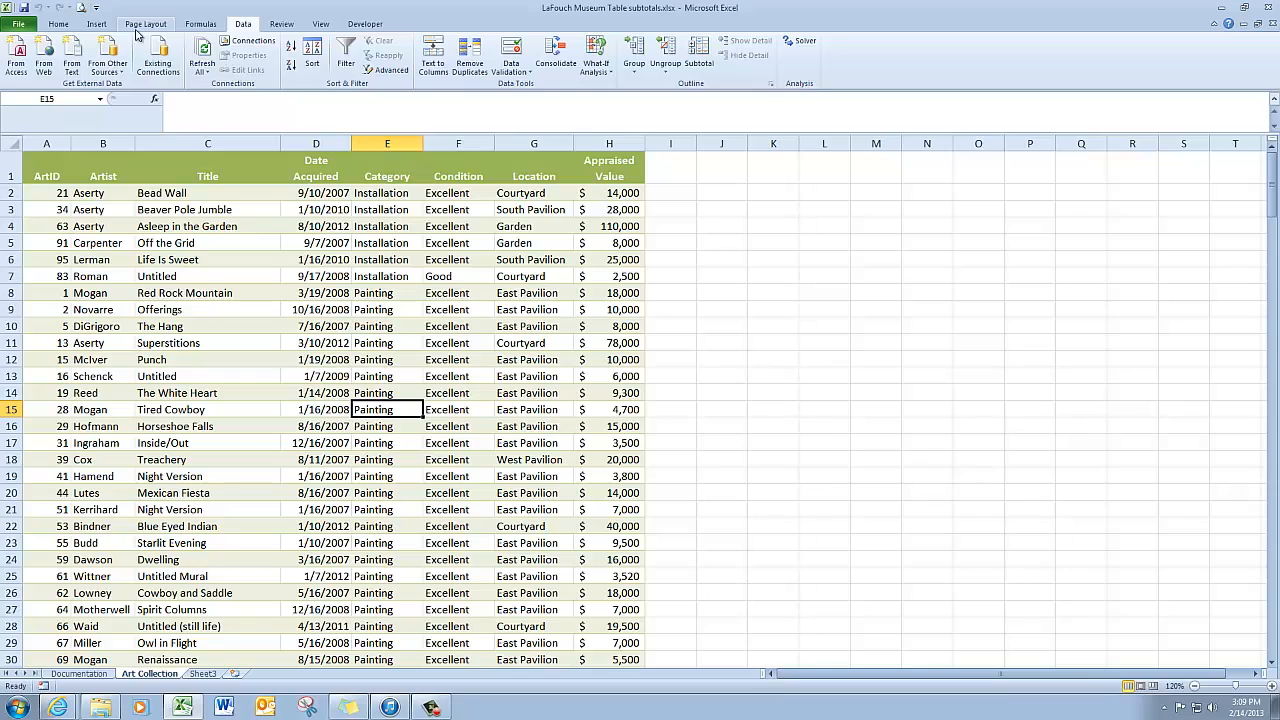
left_click(97, 24)
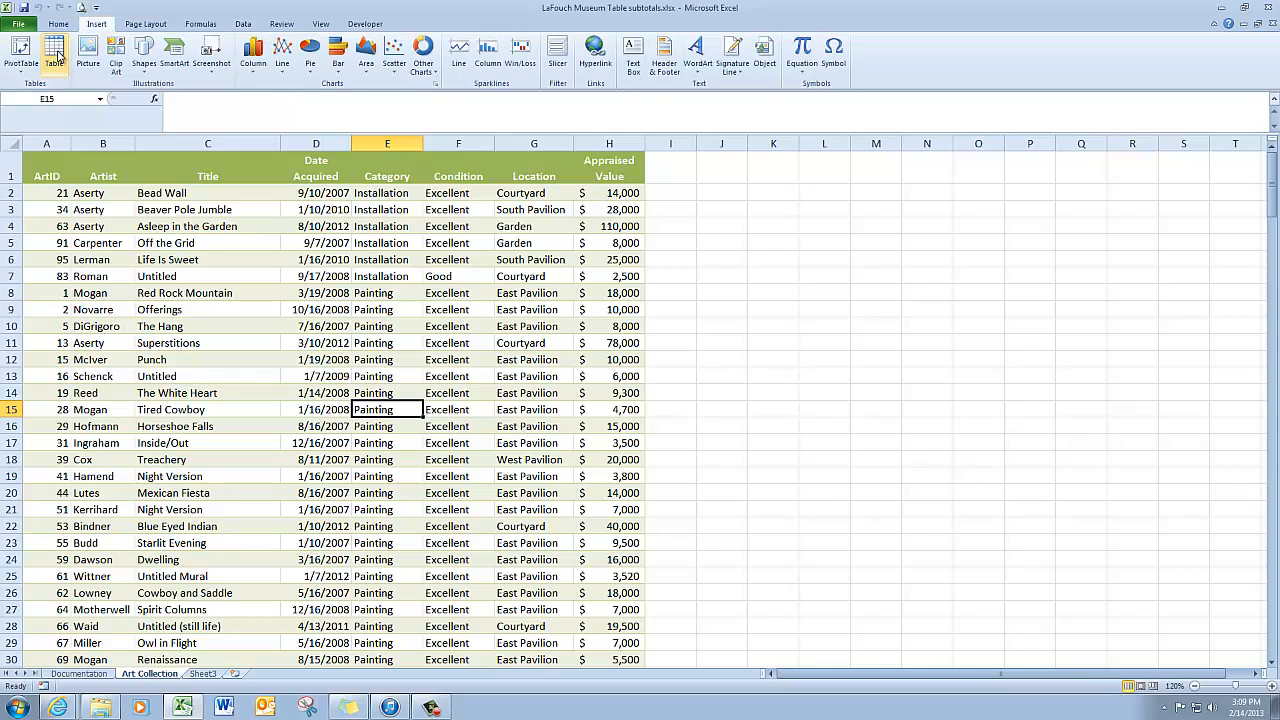
left_click(56, 55)
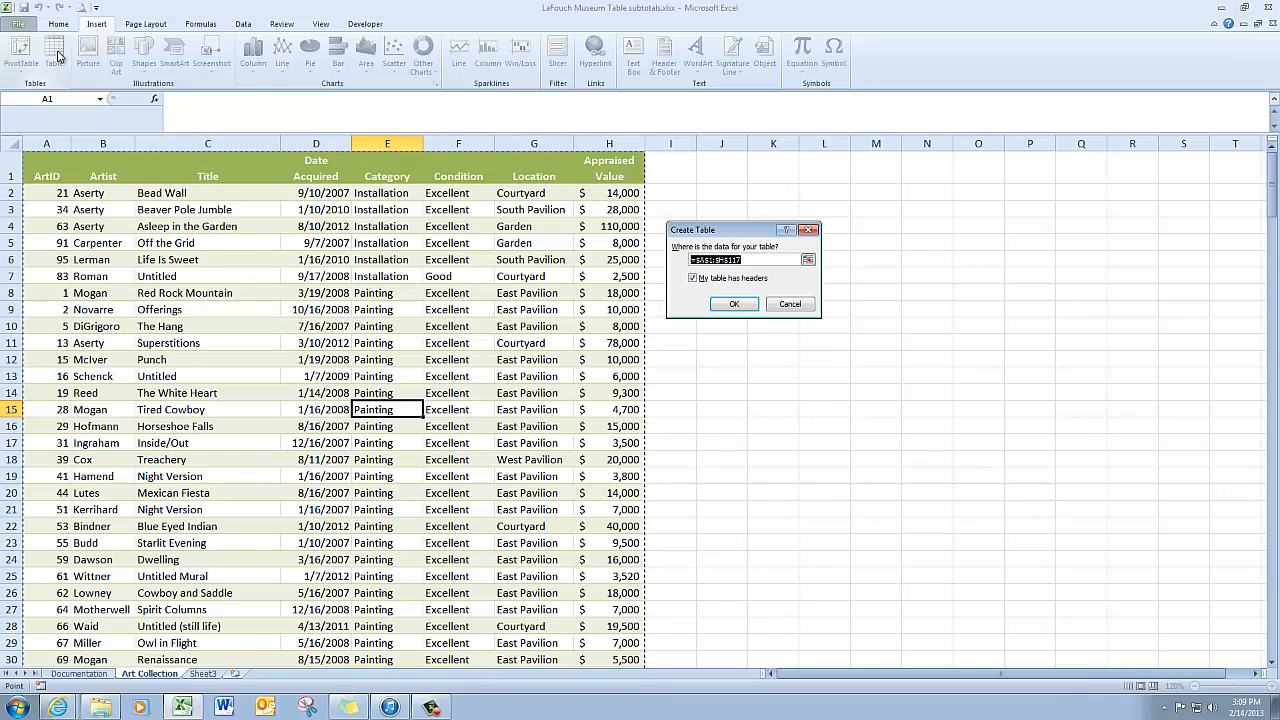
left_click(734, 304)
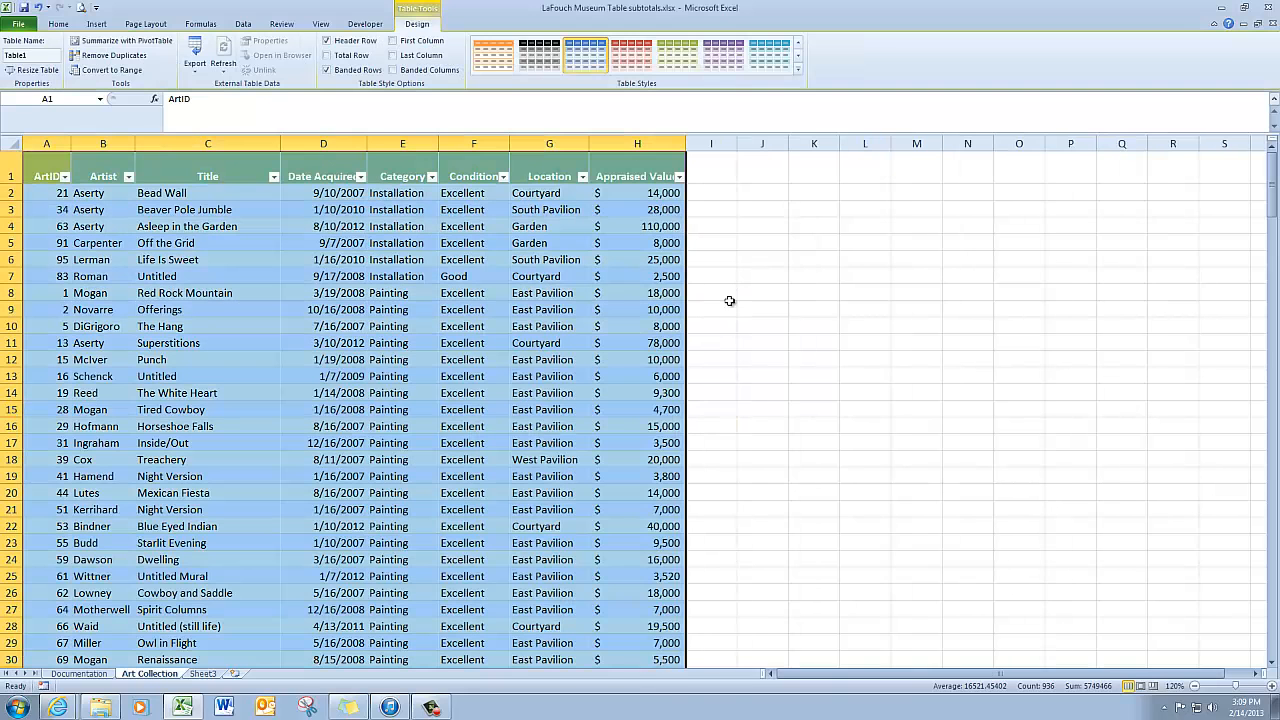
Name the new table ArtObjects and select the first Appraised Value cell, H2.
left_click(40, 58)
type("O")
key("BackSpace")
type("ArtObjects")
left_click(716, 174)
left_click(665, 194)
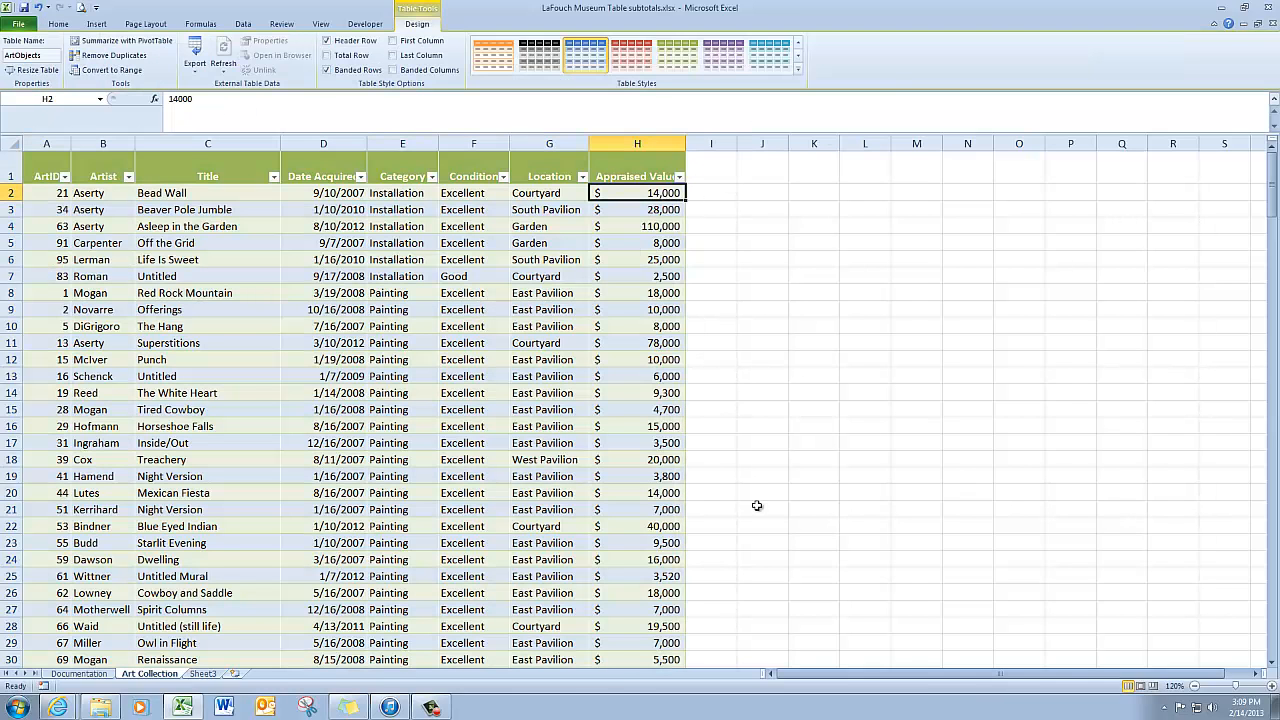